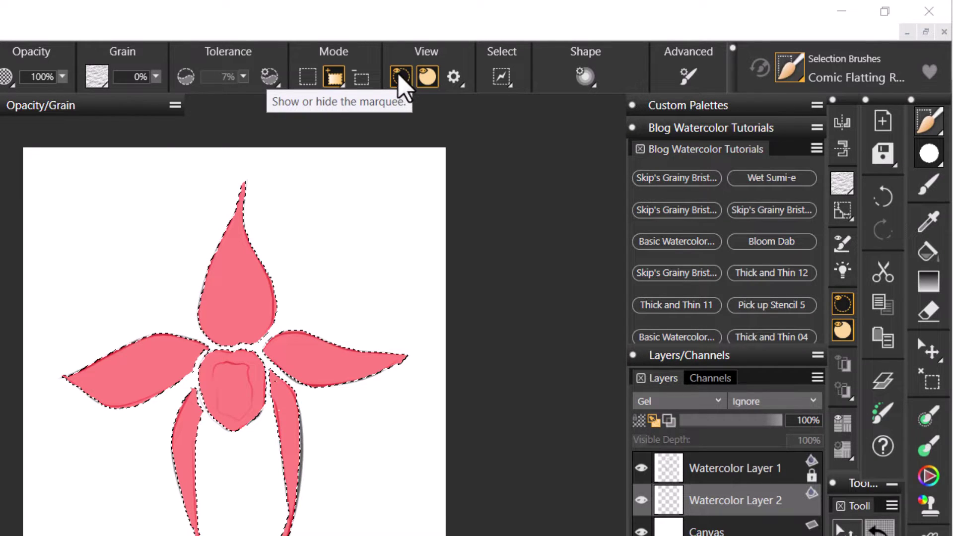
# Toggle the visibility of the selection marquee and then of the coloured selection overlay off and back on
pyautogui.click(401, 76)
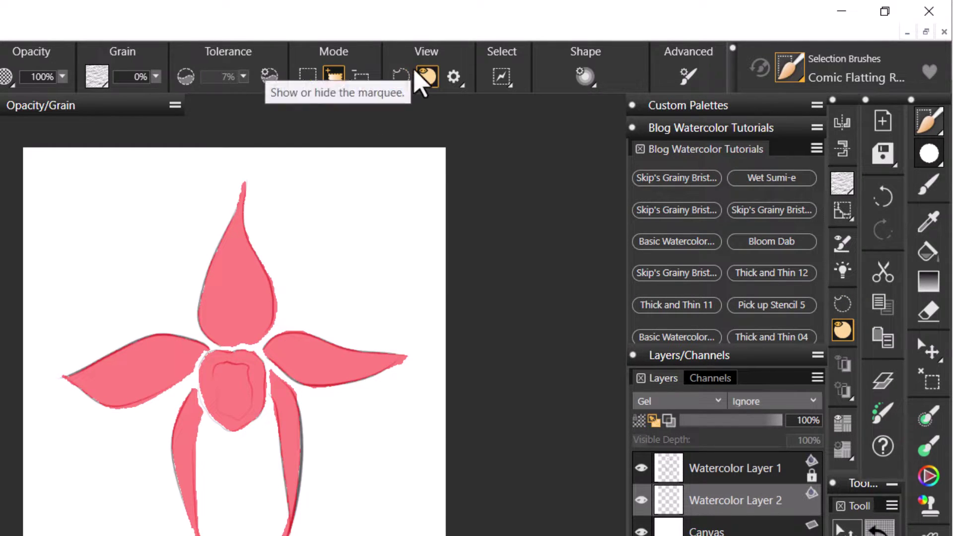
pyautogui.click(400, 77)
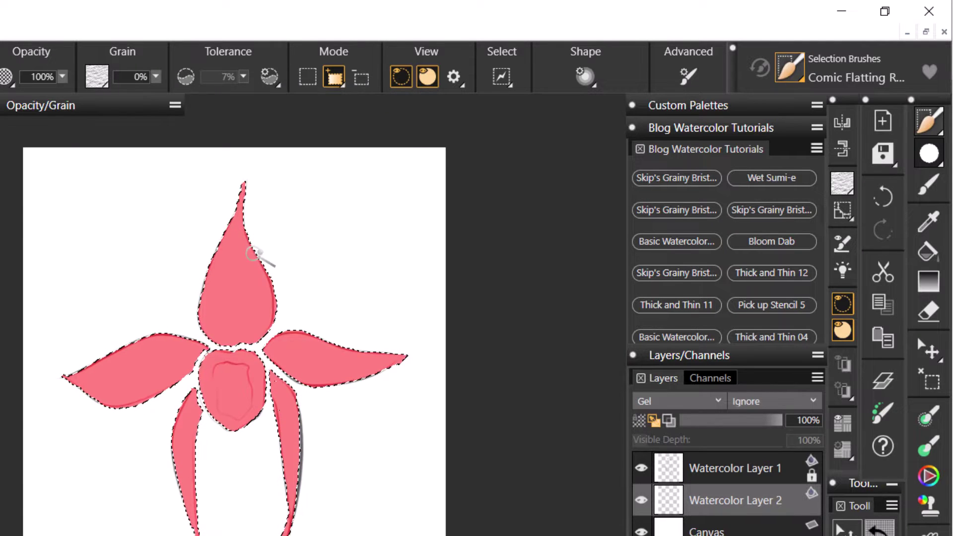
pyautogui.click(428, 77)
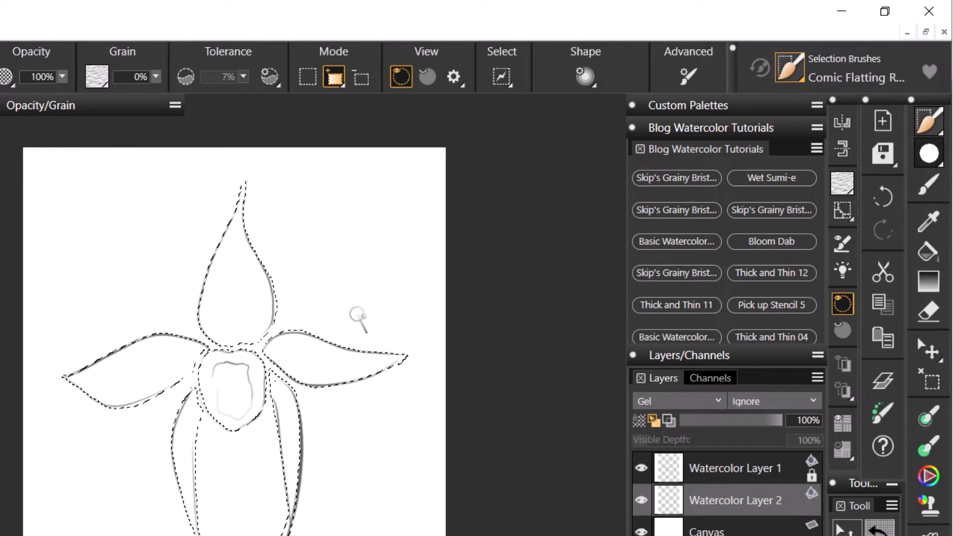
pyautogui.click(428, 77)
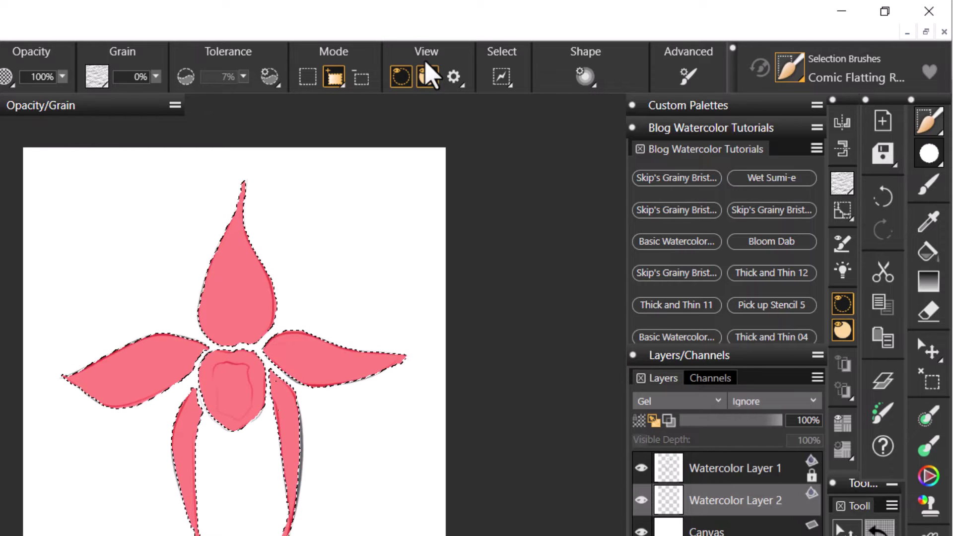
# Choose the Soft Cloud selection brush, set it to subtract from the selection, and reduce its size to 10.2
pyautogui.click(803, 78)
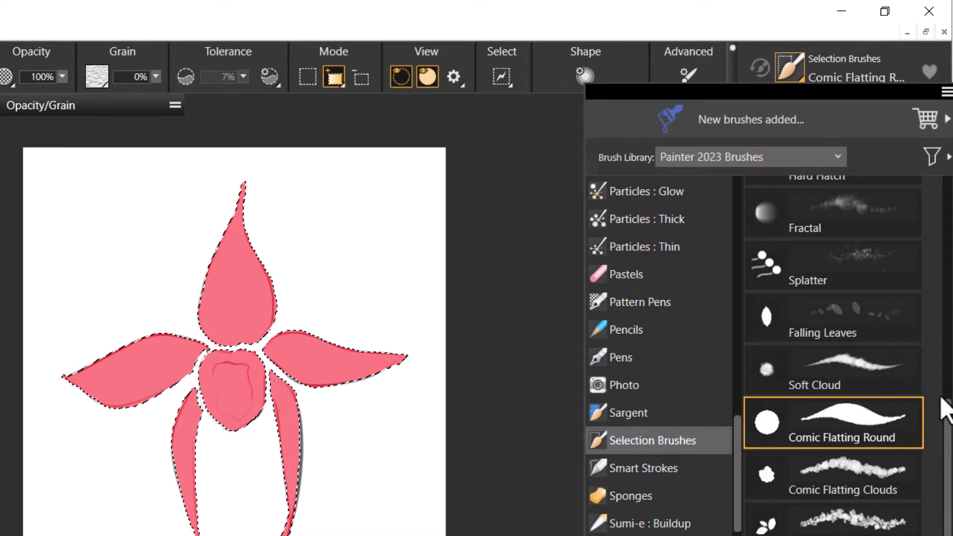
pyautogui.scroll(1, 949, 395)
pyautogui.scroll(2, 949, 408)
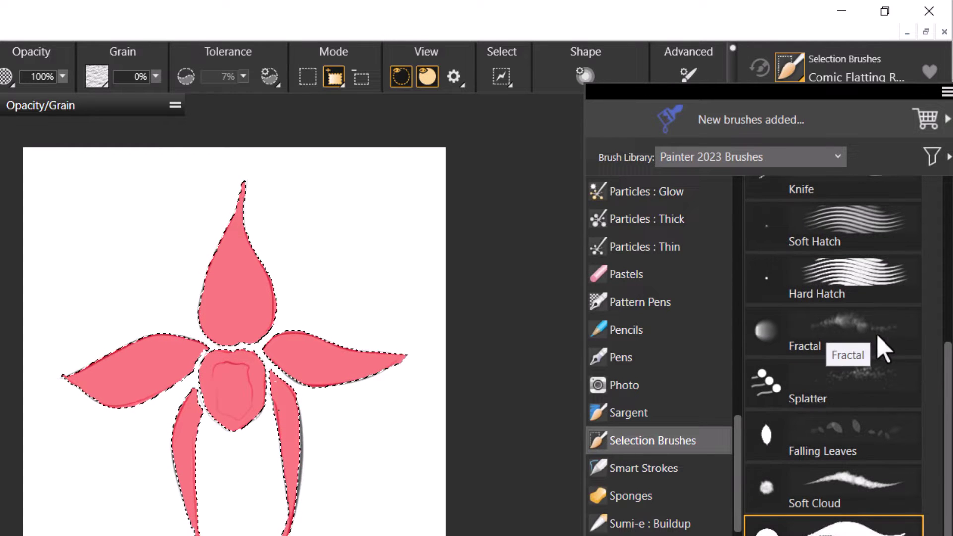
pyautogui.click(866, 488)
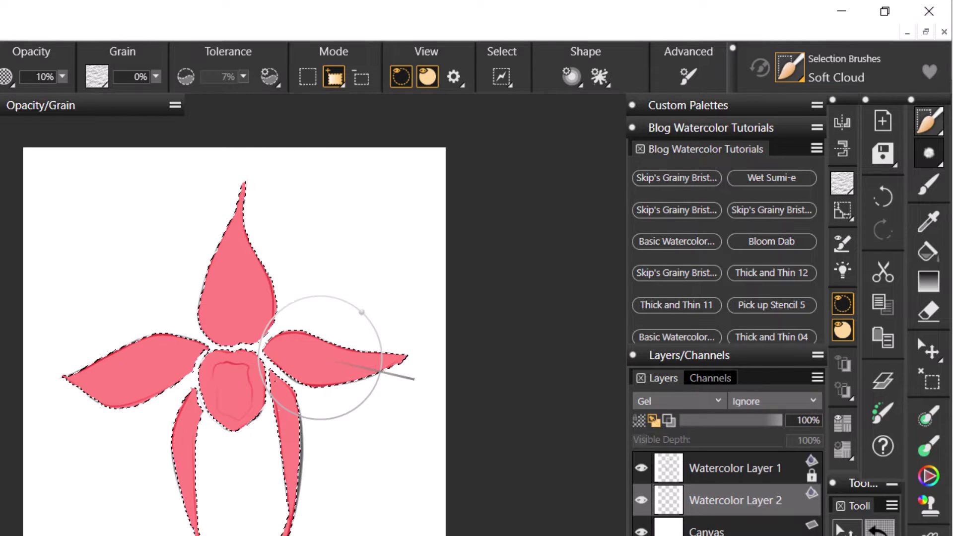
pyautogui.click(361, 80)
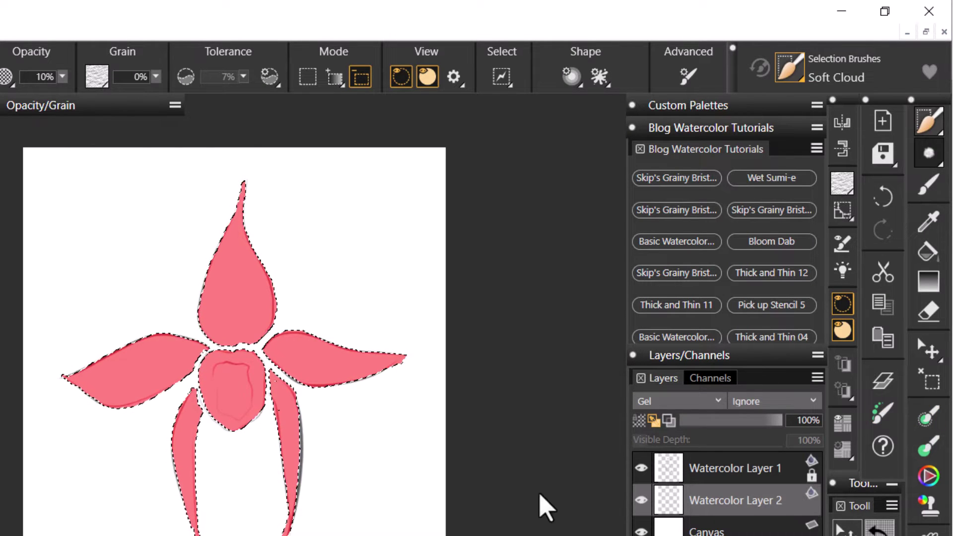
pyautogui.press('[')
pyautogui.moveTo(542, 501); pyautogui.dragTo(543, 502)
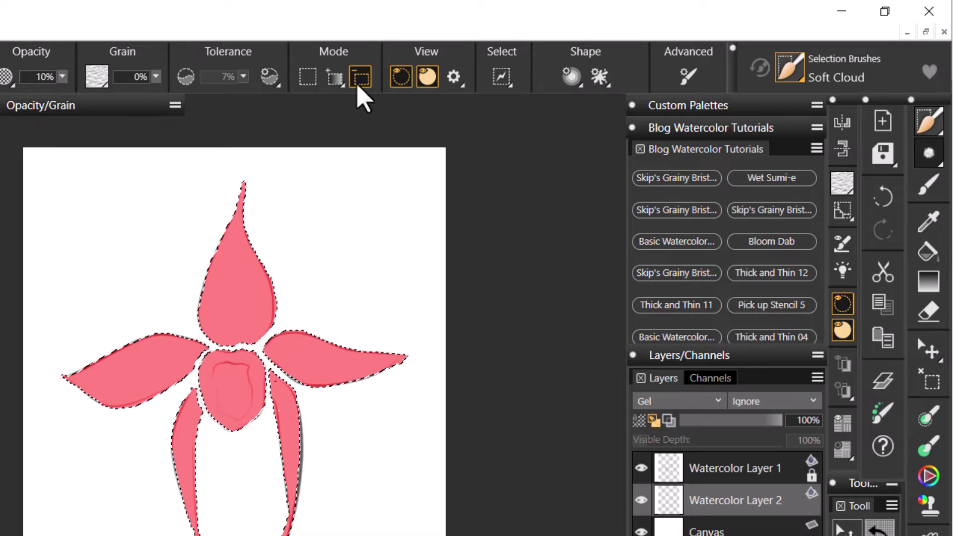
# Softly brush away part of the selection inside the flower's centre with the marquee hidden, checking the marquee between strokes
pyautogui.hotkey('ctrl', 'shift', 'h')
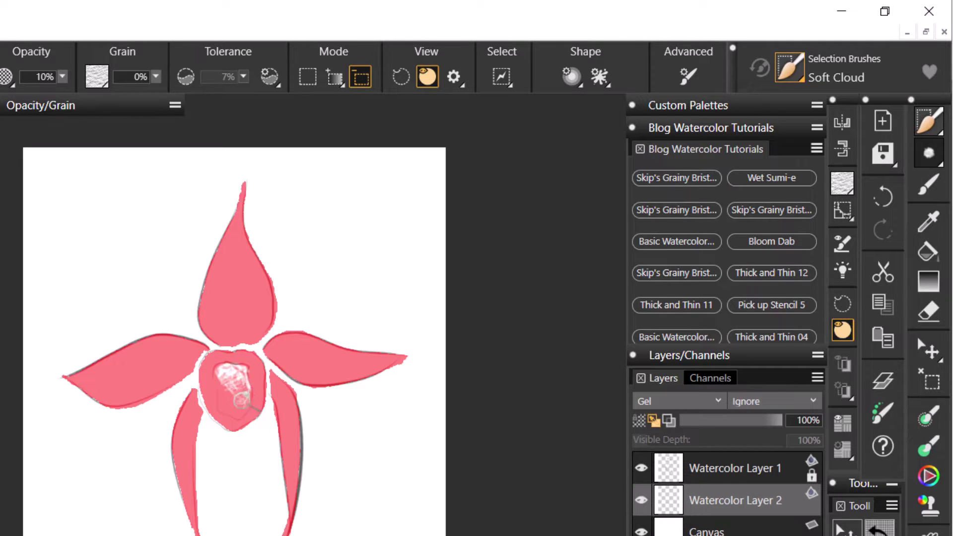
pyautogui.hotkey('ctrl', 'shift', 'h')
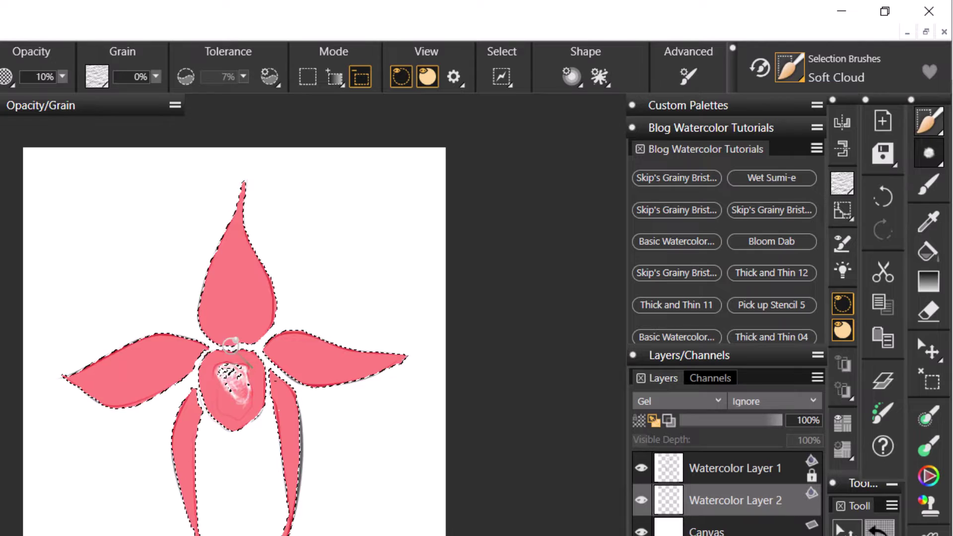
pyautogui.hotkey('ctrl', 'shift', 'h')
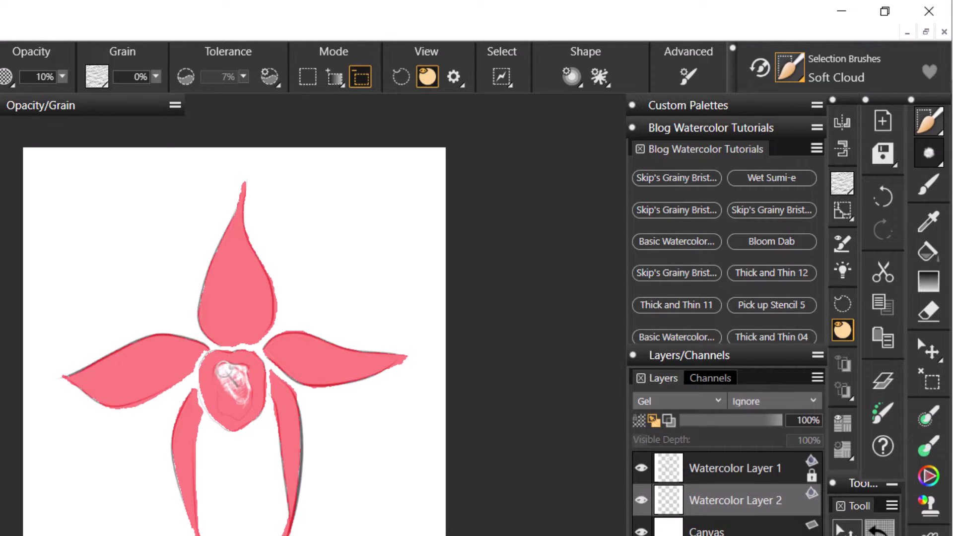
pyautogui.hotkey('ctrl', 'shift', 'h')
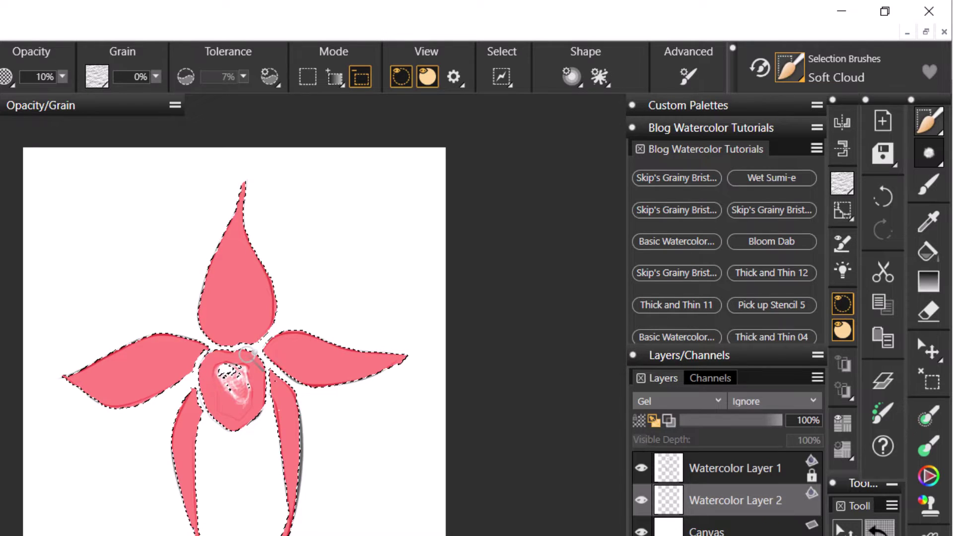
pyautogui.hotkey('ctrl', 'shift', 'h')
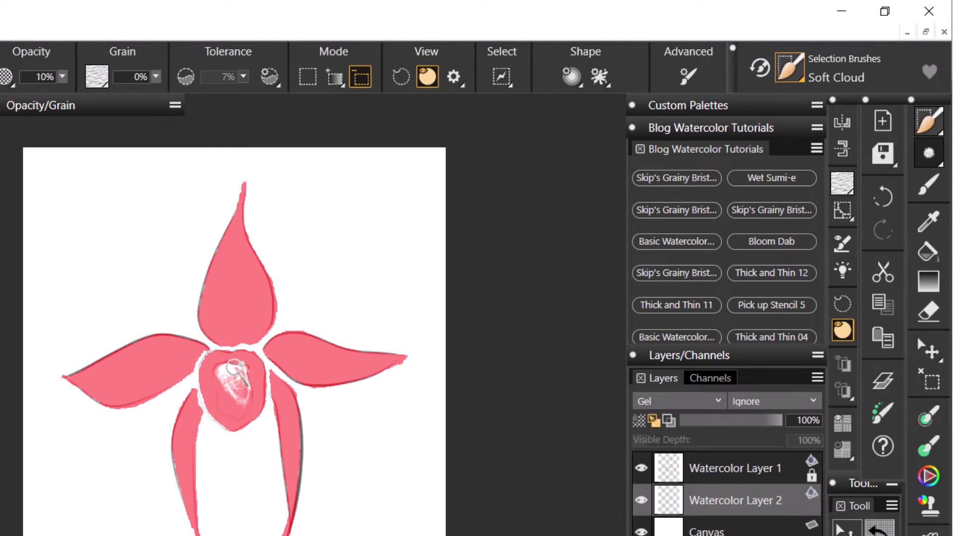
pyautogui.hotkey('ctrl', 'shift', 'h')
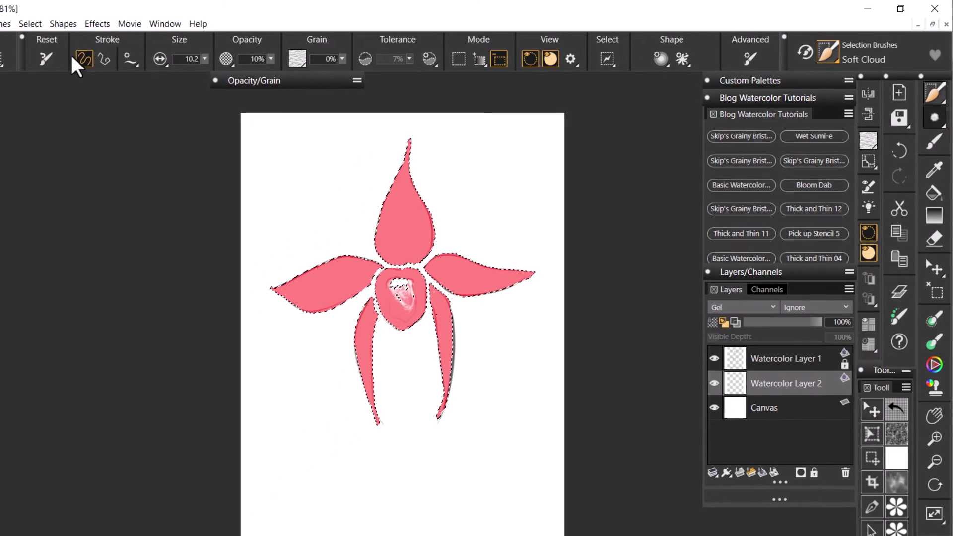
# Save the current selection as a new selection named Flower
pyautogui.click(0, 36)
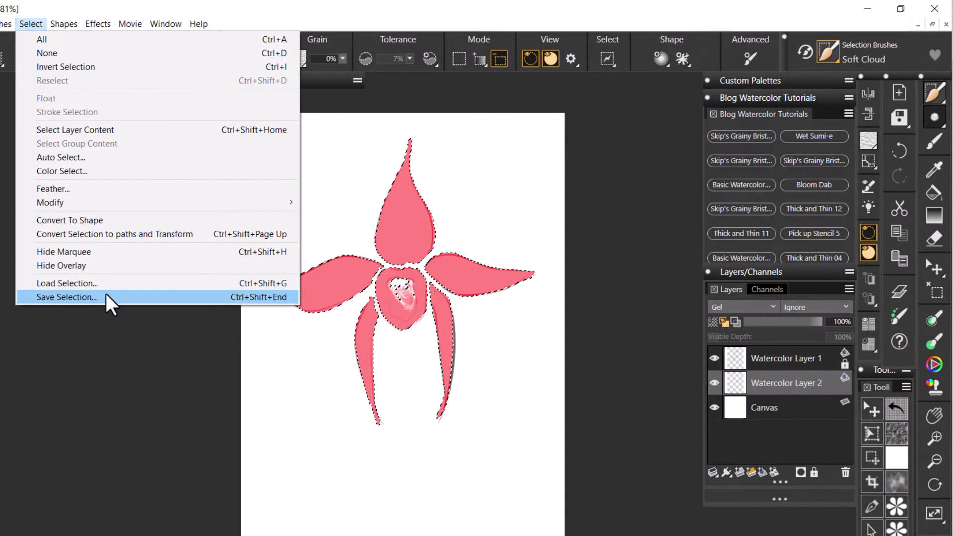
pyautogui.click(67, 297)
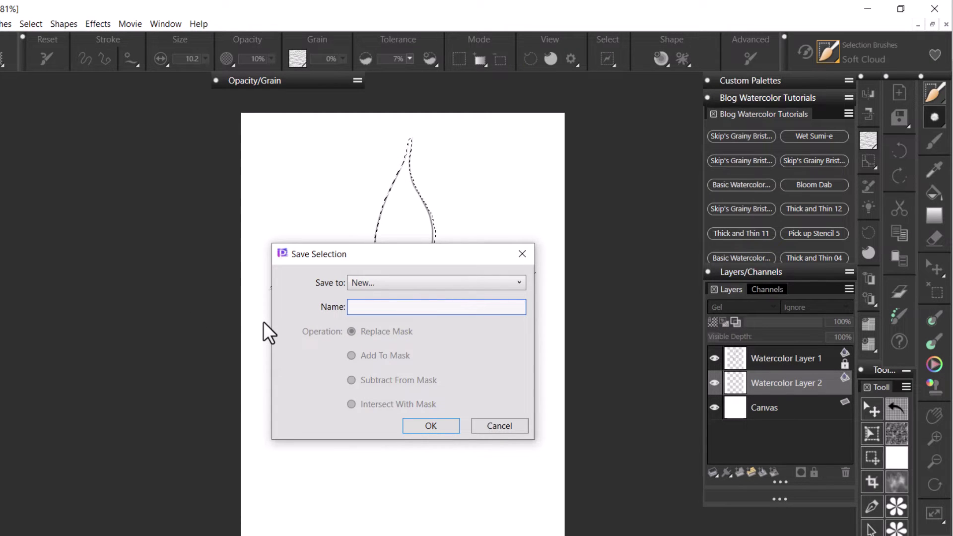
pyautogui.write('Flower')
pyautogui.click(430, 428)
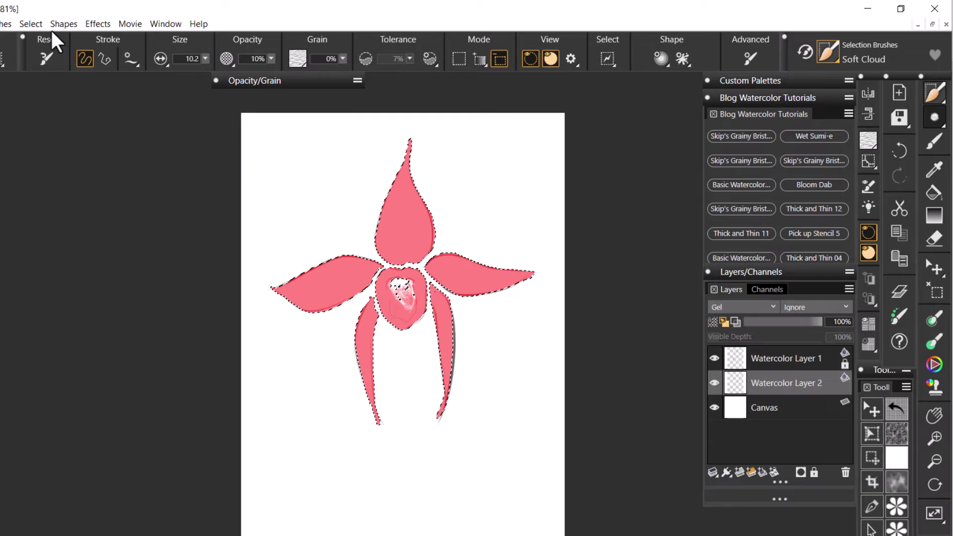
# Invert the selection and save it as a new selection named Inverse Flower
pyautogui.click(28, 24)
pyautogui.click(57, 67)
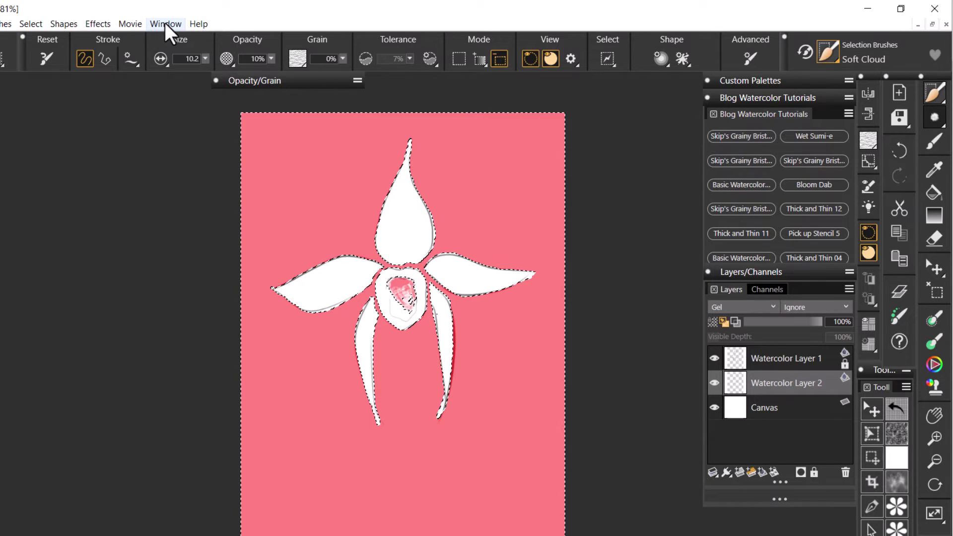
pyautogui.click(32, 24)
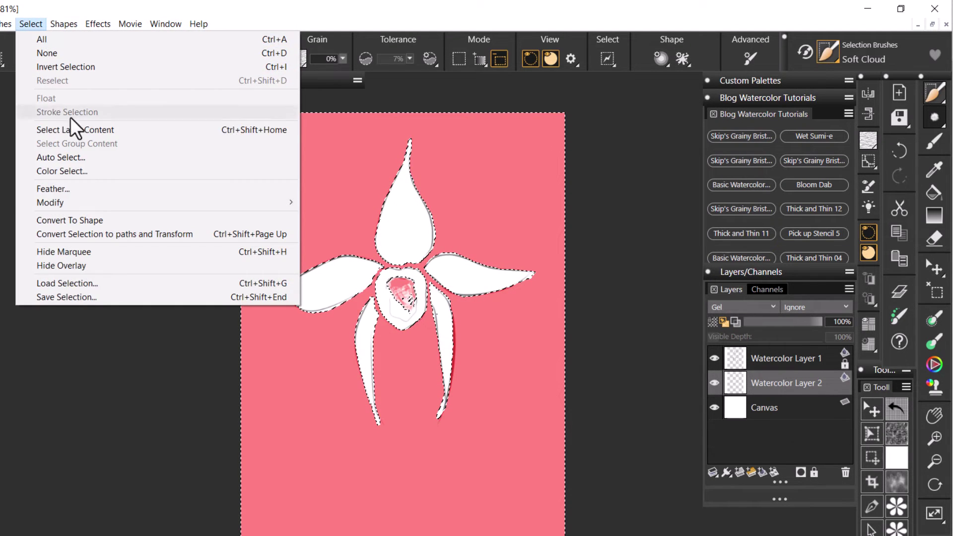
pyautogui.click(93, 297)
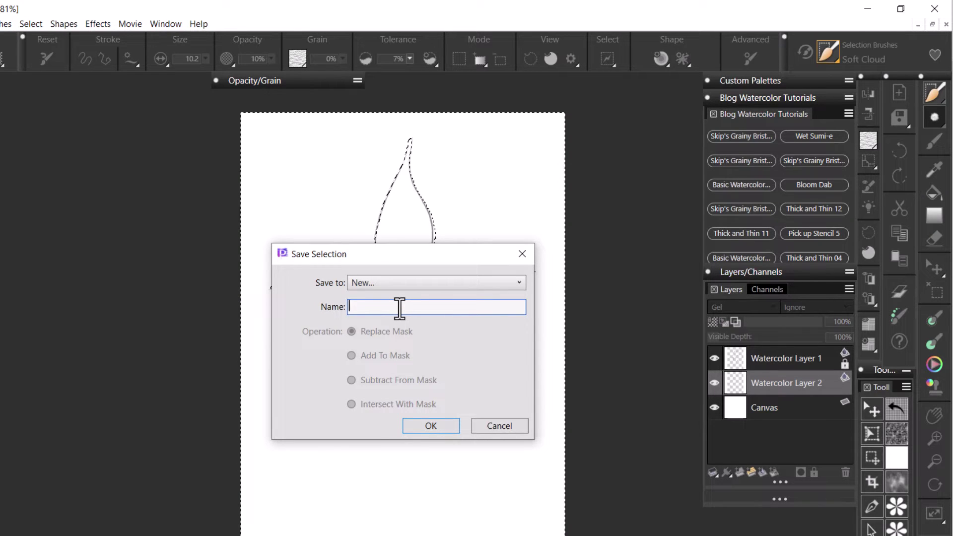
pyautogui.write('Inverse Flower')
pyautogui.click(431, 426)
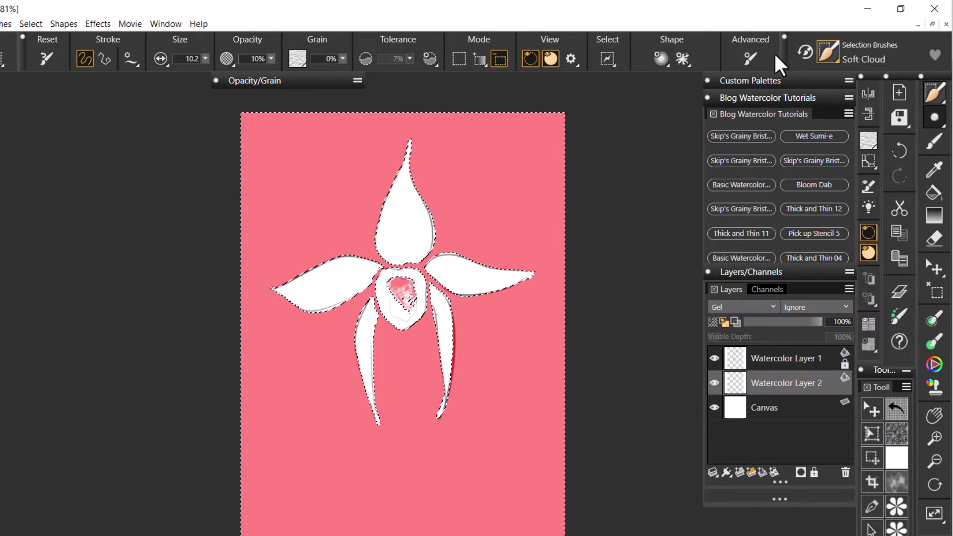
# Enlarge the Soft Cloud selection brush to a size of 82.4
pyautogui.click(829, 57)
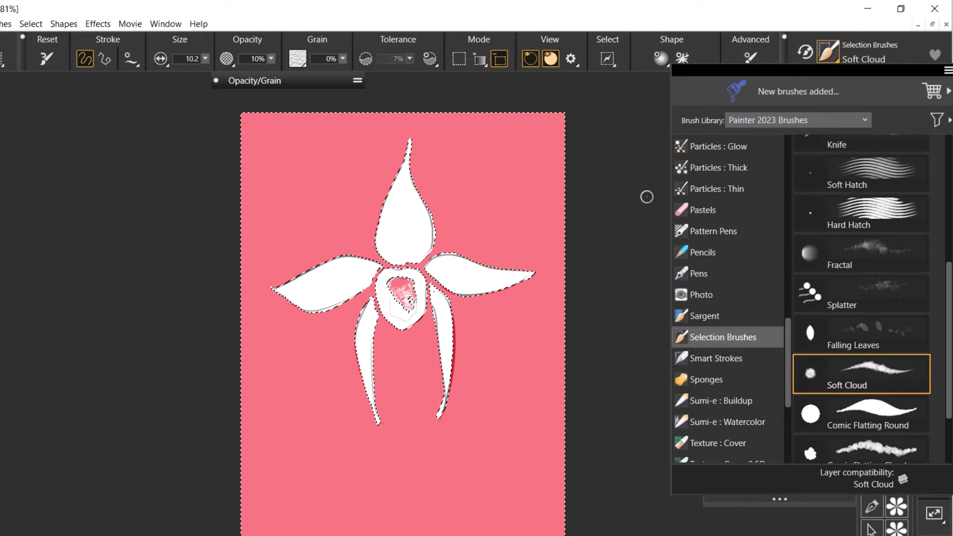
pyautogui.click(872, 369)
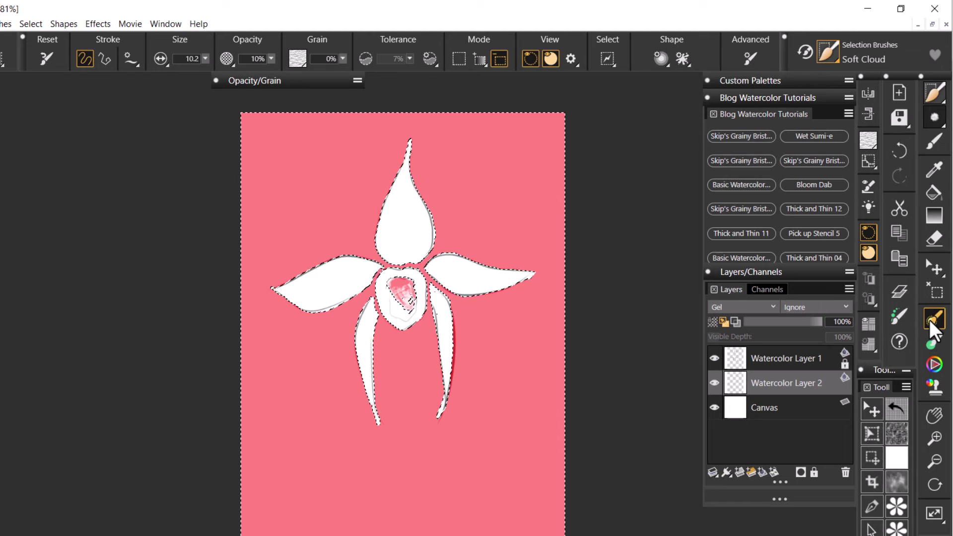
pyautogui.moveTo(628, 334); pyautogui.dragTo(640, 372)
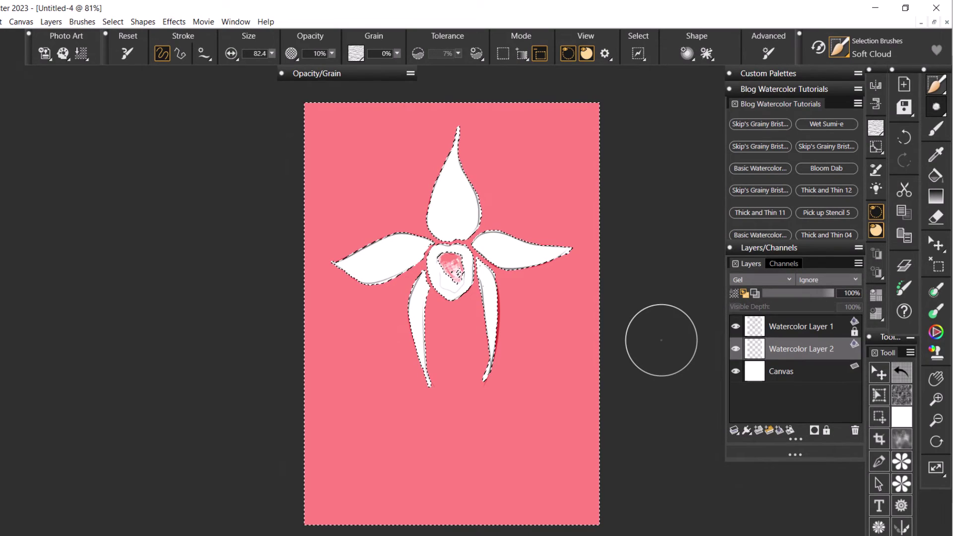
# Hide the marquee and subtract soft, cloudy patches from the background selection on both sides of the upper petal, then show the marquee
pyautogui.hotkey('ctrl', 'd')
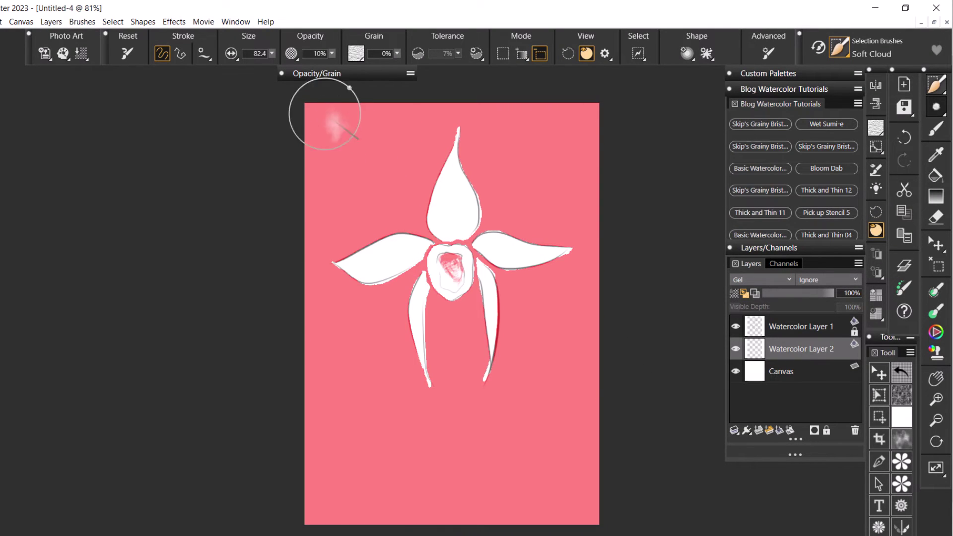
pyautogui.moveTo(372, 115)
pyautogui.mouseDown()
pyautogui.moveTo(372, 127)
pyautogui.moveTo(358, 109)
pyautogui.moveTo(400, 132)
pyautogui.moveTo(374, 169)
pyautogui.moveTo(348, 154)
pyautogui.moveTo(319, 192)
pyautogui.moveTo(375, 198)
pyautogui.moveTo(441, 109)
pyautogui.moveTo(430, 194)
pyautogui.moveTo(427, 99)
pyautogui.moveTo(438, 137)
pyautogui.mouseUp()
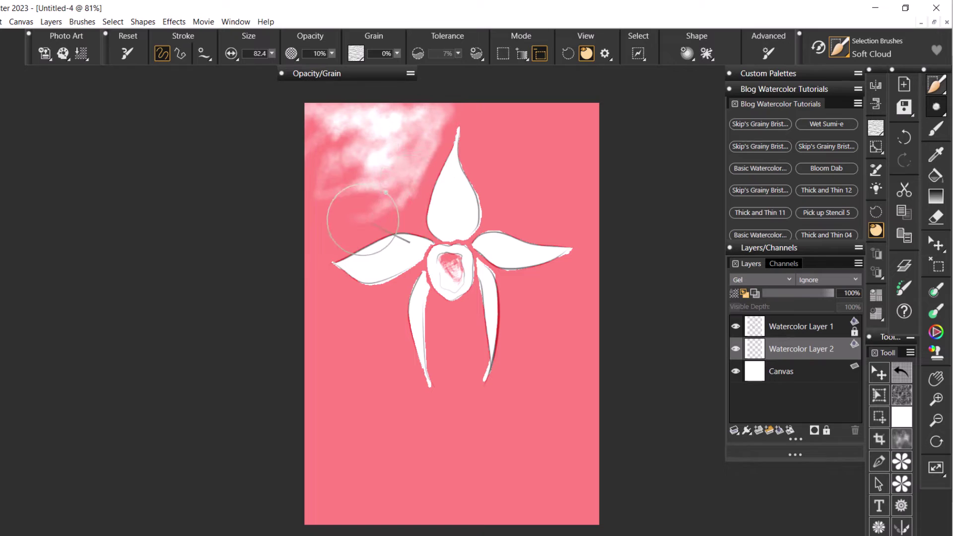
pyautogui.moveTo(380, 153)
pyautogui.mouseDown()
pyautogui.moveTo(340, 84)
pyautogui.moveTo(312, 101)
pyautogui.moveTo(308, 209)
pyautogui.moveTo(304, 142)
pyautogui.moveTo(358, 159)
pyautogui.mouseUp()
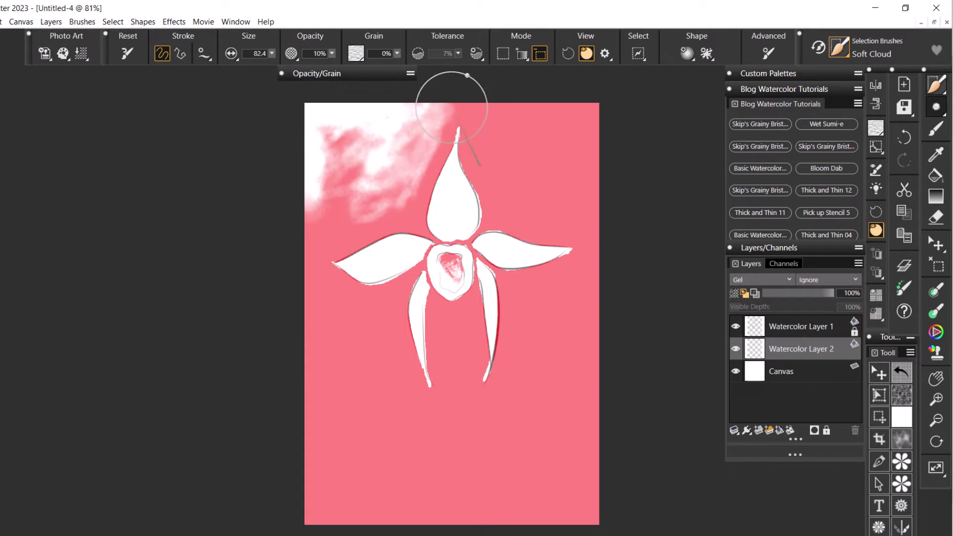
pyautogui.moveTo(451, 106)
pyautogui.mouseDown()
pyautogui.moveTo(502, 96)
pyautogui.moveTo(415, 96)
pyautogui.moveTo(587, 103)
pyautogui.moveTo(549, 96)
pyautogui.moveTo(591, 106)
pyautogui.moveTo(603, 215)
pyautogui.moveTo(597, 106)
pyautogui.moveTo(604, 188)
pyautogui.moveTo(576, 111)
pyautogui.moveTo(562, 119)
pyautogui.moveTo(522, 97)
pyautogui.moveTo(478, 105)
pyautogui.moveTo(468, 97)
pyautogui.moveTo(472, 107)
pyautogui.mouseUp()
pyautogui.moveTo(489, 145)
pyautogui.mouseDown()
pyautogui.moveTo(514, 162)
pyautogui.moveTo(591, 145)
pyautogui.moveTo(581, 176)
pyautogui.moveTo(603, 149)
pyautogui.moveTo(532, 187)
pyautogui.moveTo(504, 169)
pyautogui.mouseUp()
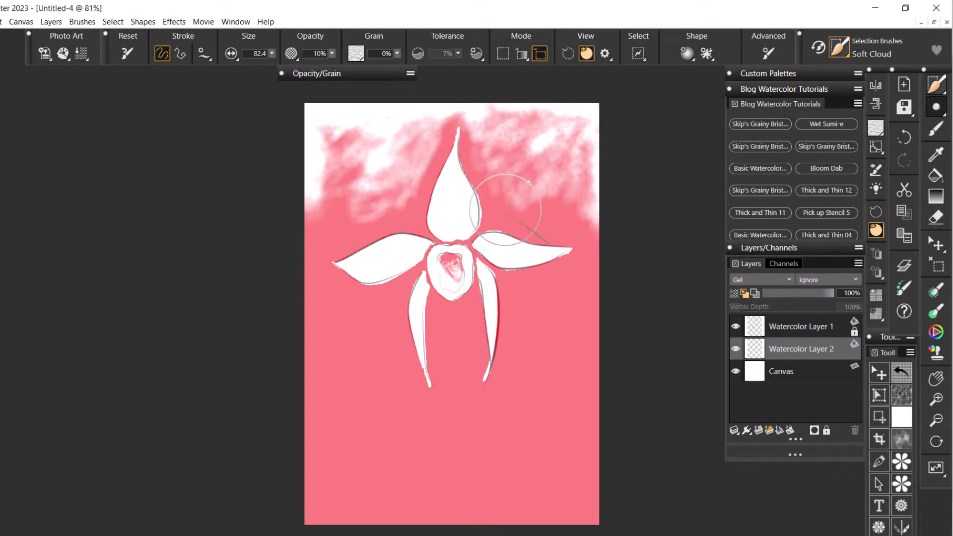
pyautogui.moveTo(506, 209); pyautogui.dragTo(470, 140)
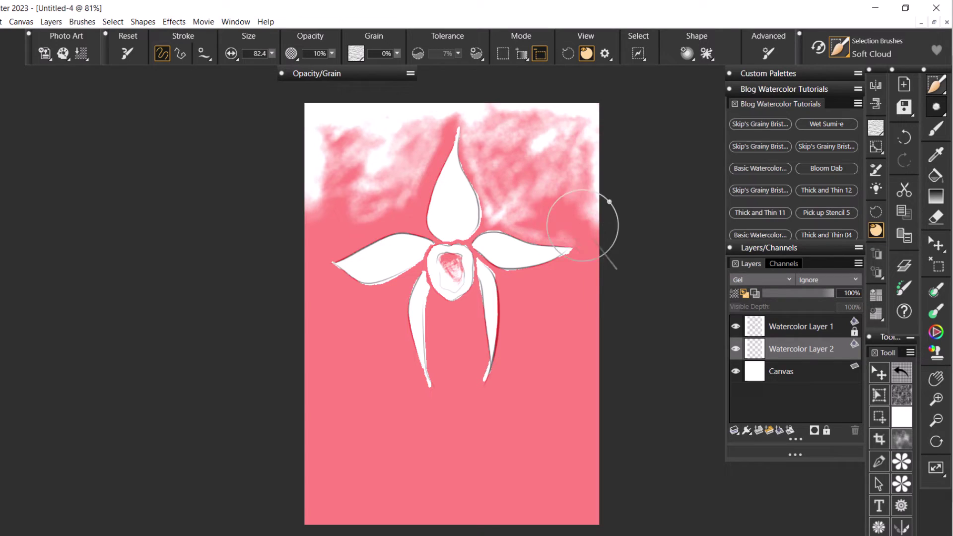
pyautogui.hotkey('ctrl', 'shift', 'h')
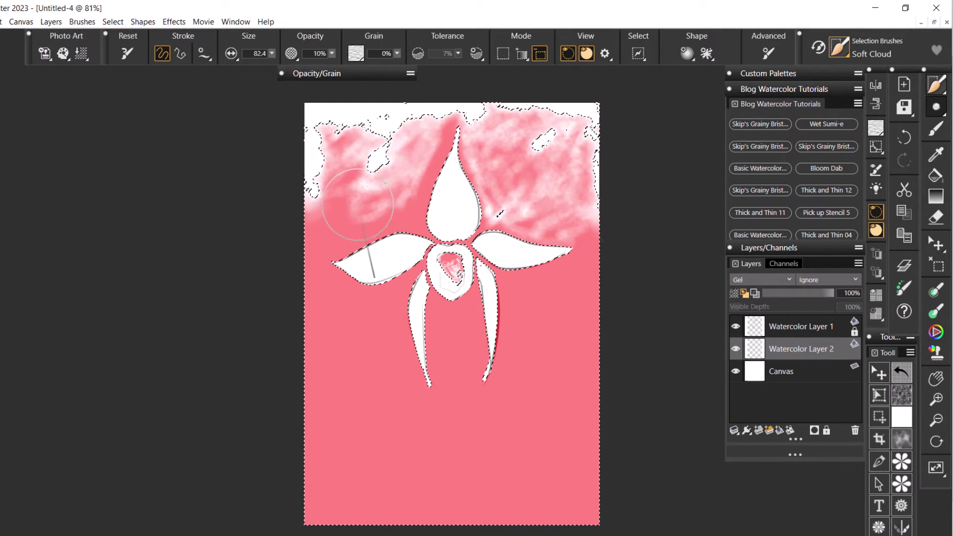
# Hide the marquee and subtract more soft, cloudy patches from the background selection between the upper petal and the left petal
pyautogui.hotkey('ctrl', 'shift', 'h')
pyautogui.moveTo(358, 206)
pyautogui.mouseDown()
pyautogui.moveTo(352, 183)
pyautogui.moveTo(330, 206)
pyautogui.mouseUp()
pyautogui.moveTo(312, 239); pyautogui.dragTo(407, 220)
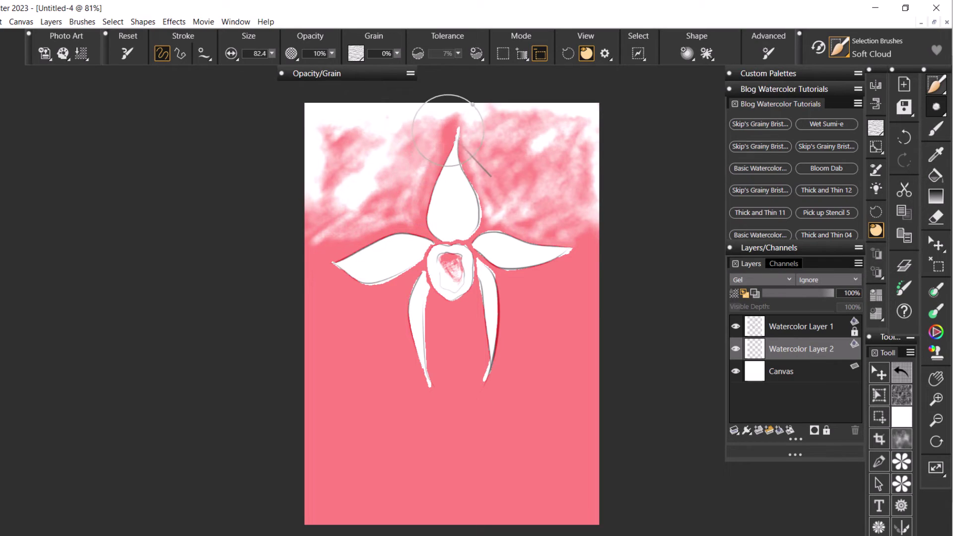
pyautogui.moveTo(456, 110)
pyautogui.mouseDown()
pyautogui.moveTo(442, 89)
pyautogui.moveTo(413, 190)
pyautogui.moveTo(387, 204)
pyautogui.mouseUp()
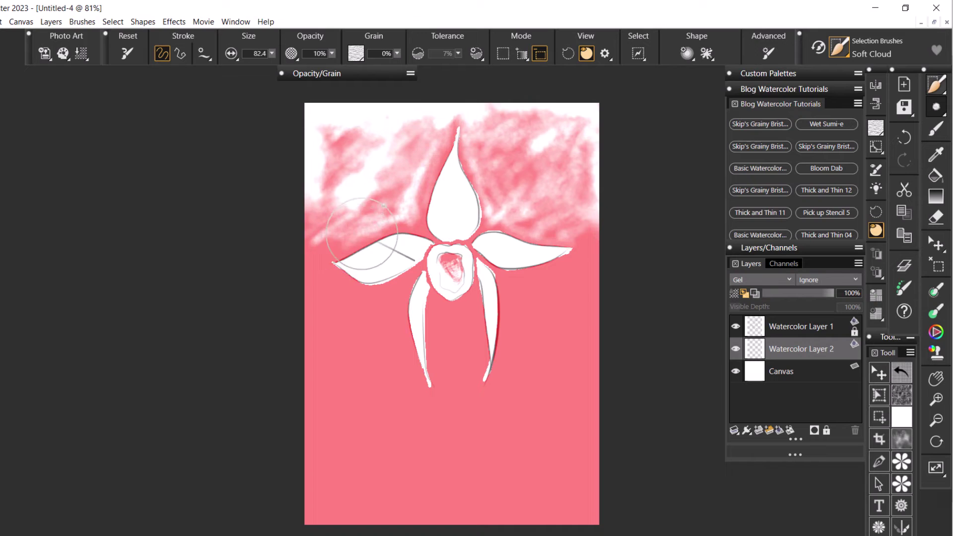
pyautogui.moveTo(312, 256)
pyautogui.mouseDown()
pyautogui.moveTo(298, 248)
pyautogui.moveTo(300, 233)
pyautogui.moveTo(238, 442)
pyautogui.mouseUp()
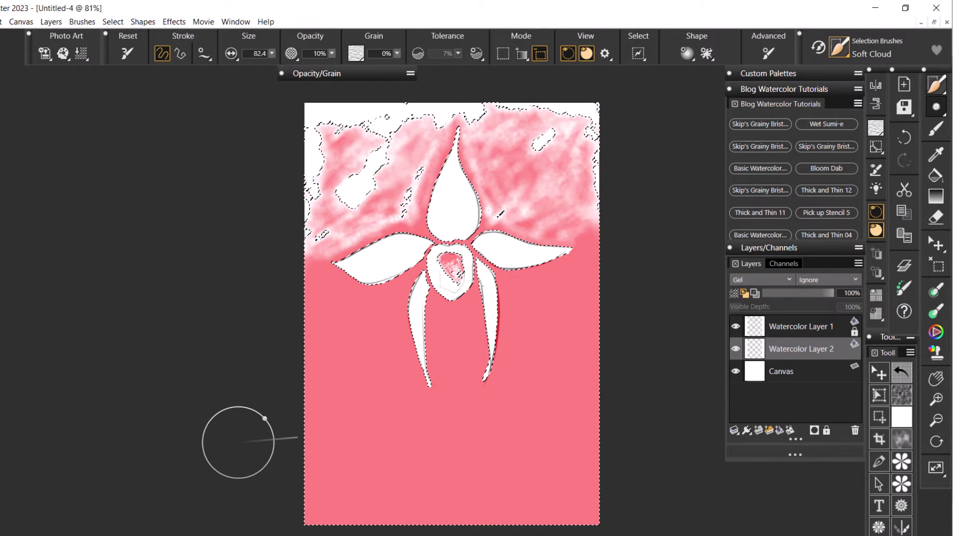
# Subtract cloudy patches below the left petal, down the left side and along the bottom edge of the background selection with the marquee hidden
pyautogui.hotkey('ctrl', 'shift', 'h')
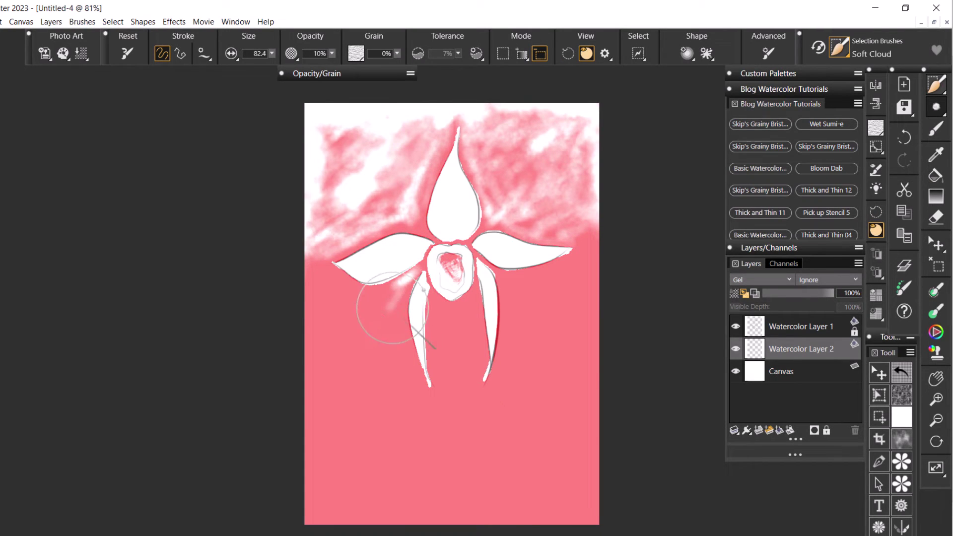
pyautogui.moveTo(392, 309); pyautogui.dragTo(402, 292)
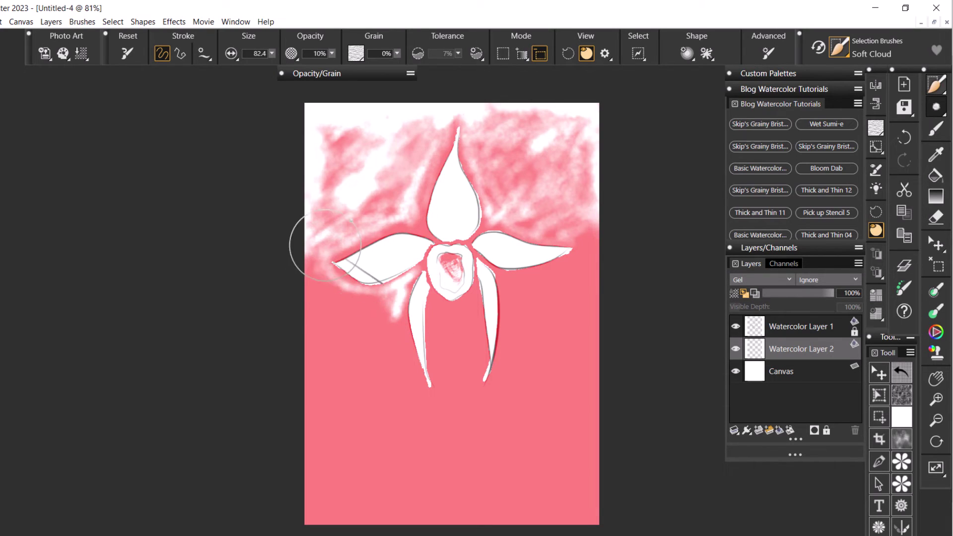
pyautogui.moveTo(315, 282)
pyautogui.mouseDown()
pyautogui.moveTo(342, 296)
pyautogui.moveTo(384, 298)
pyautogui.moveTo(394, 381)
pyautogui.moveTo(415, 323)
pyautogui.moveTo(370, 336)
pyautogui.moveTo(307, 323)
pyautogui.moveTo(345, 329)
pyautogui.moveTo(348, 347)
pyautogui.mouseUp()
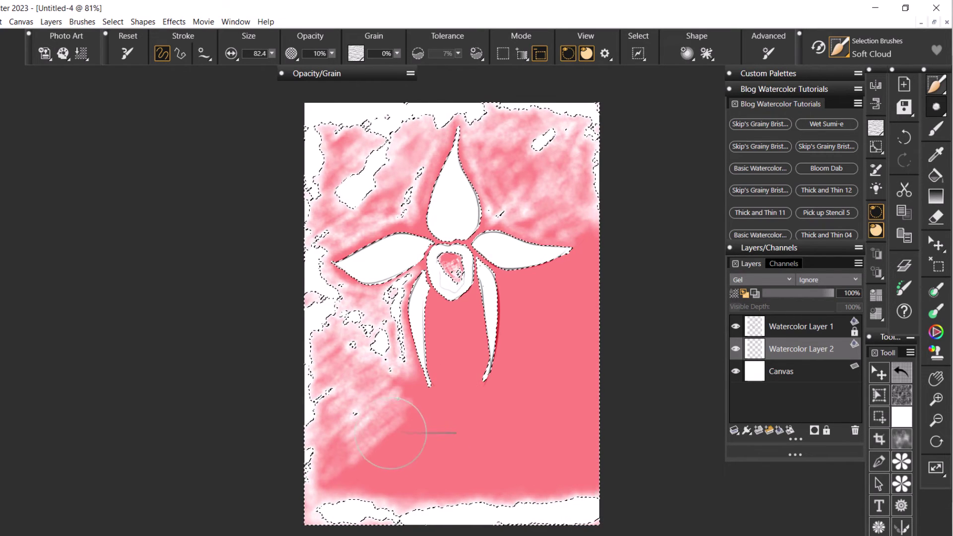
# Subtract cloudy patches from the background selection between the two lower petals and across the remaining solid lower and right areas
pyautogui.hotkey('ctrl', 'd')
pyautogui.moveTo(395, 416)
pyautogui.mouseDown()
pyautogui.moveTo(383, 464)
pyautogui.moveTo(318, 461)
pyautogui.moveTo(329, 405)
pyautogui.moveTo(315, 479)
pyautogui.moveTo(360, 462)
pyautogui.moveTo(361, 475)
pyautogui.moveTo(347, 497)
pyautogui.moveTo(320, 491)
pyautogui.moveTo(347, 467)
pyautogui.moveTo(434, 444)
pyautogui.moveTo(404, 437)
pyautogui.moveTo(398, 422)
pyautogui.moveTo(437, 431)
pyautogui.mouseUp()
pyautogui.moveTo(450, 396)
pyautogui.mouseDown()
pyautogui.moveTo(440, 337)
pyautogui.moveTo(450, 305)
pyautogui.moveTo(467, 294)
pyautogui.moveTo(489, 335)
pyautogui.moveTo(449, 324)
pyautogui.moveTo(469, 384)
pyautogui.mouseUp()
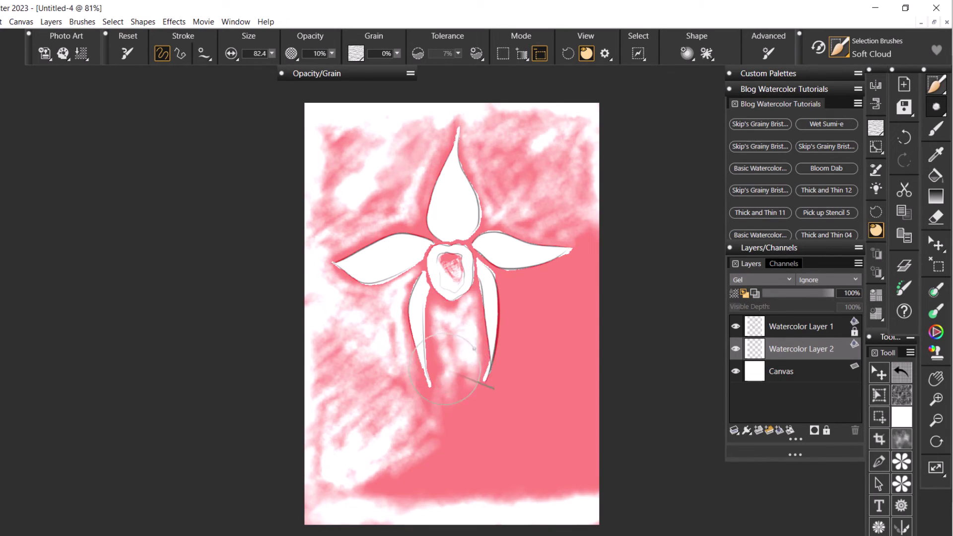
pyautogui.moveTo(471, 352)
pyautogui.mouseDown()
pyautogui.moveTo(464, 404)
pyautogui.moveTo(433, 455)
pyautogui.moveTo(489, 426)
pyautogui.moveTo(532, 383)
pyautogui.moveTo(542, 316)
pyautogui.moveTo(520, 303)
pyautogui.moveTo(524, 284)
pyautogui.moveTo(509, 270)
pyautogui.moveTo(597, 252)
pyautogui.moveTo(581, 260)
pyautogui.moveTo(596, 273)
pyautogui.moveTo(558, 302)
pyautogui.moveTo(593, 317)
pyautogui.moveTo(531, 369)
pyautogui.moveTo(543, 382)
pyautogui.moveTo(575, 366)
pyautogui.moveTo(494, 417)
pyautogui.moveTo(506, 398)
pyautogui.moveTo(497, 392)
pyautogui.moveTo(546, 412)
pyautogui.moveTo(563, 395)
pyautogui.moveTo(558, 435)
pyautogui.moveTo(581, 500)
pyautogui.moveTo(542, 479)
pyautogui.moveTo(511, 436)
pyautogui.moveTo(532, 447)
pyautogui.moveTo(461, 445)
pyautogui.moveTo(492, 496)
pyautogui.moveTo(571, 501)
pyautogui.moveTo(476, 472)
pyautogui.moveTo(437, 496)
pyautogui.moveTo(427, 479)
pyautogui.moveTo(365, 461)
pyautogui.moveTo(415, 504)
pyautogui.moveTo(308, 479)
pyautogui.moveTo(318, 479)
pyautogui.mouseUp()
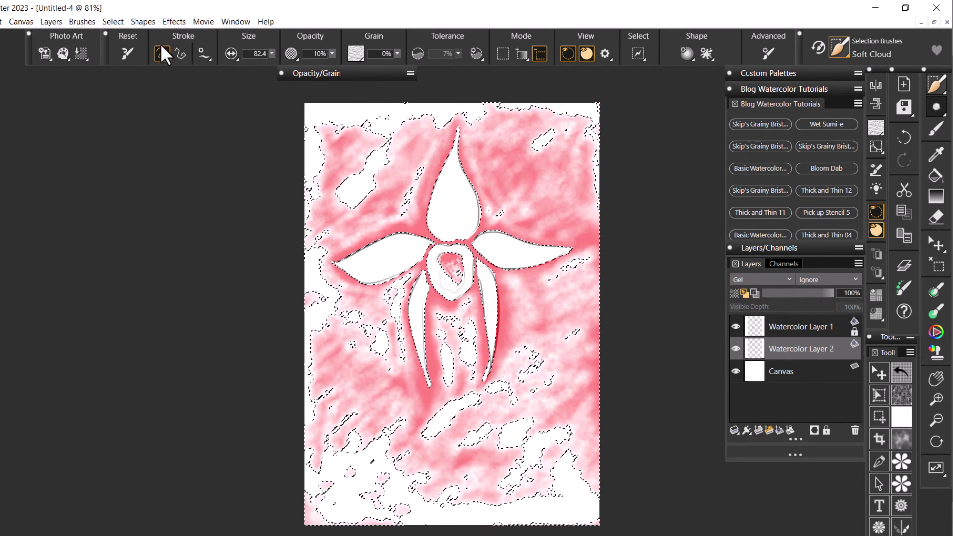
# Save the textured background selection as a new selection named Soft Background
pyautogui.click(106, 21)
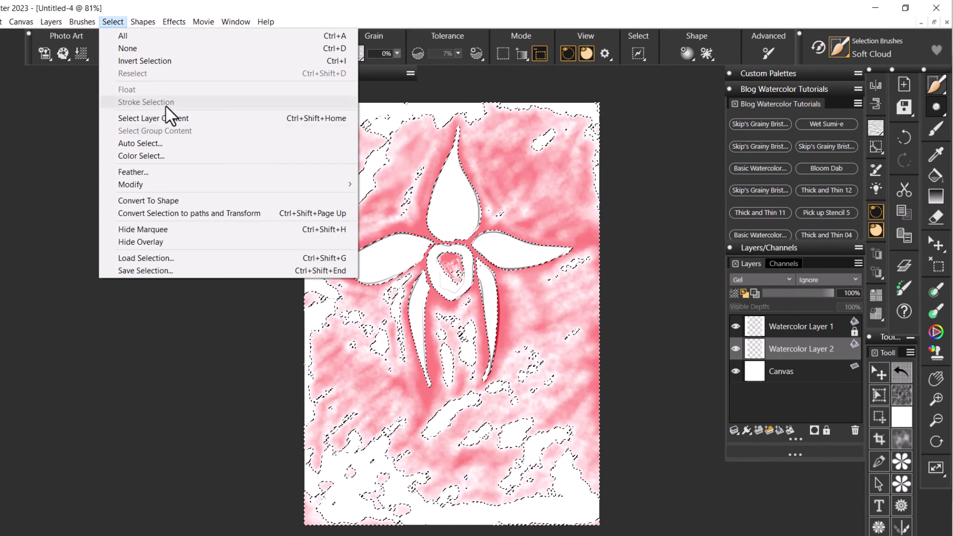
pyautogui.click(155, 269)
pyautogui.press('Tab')
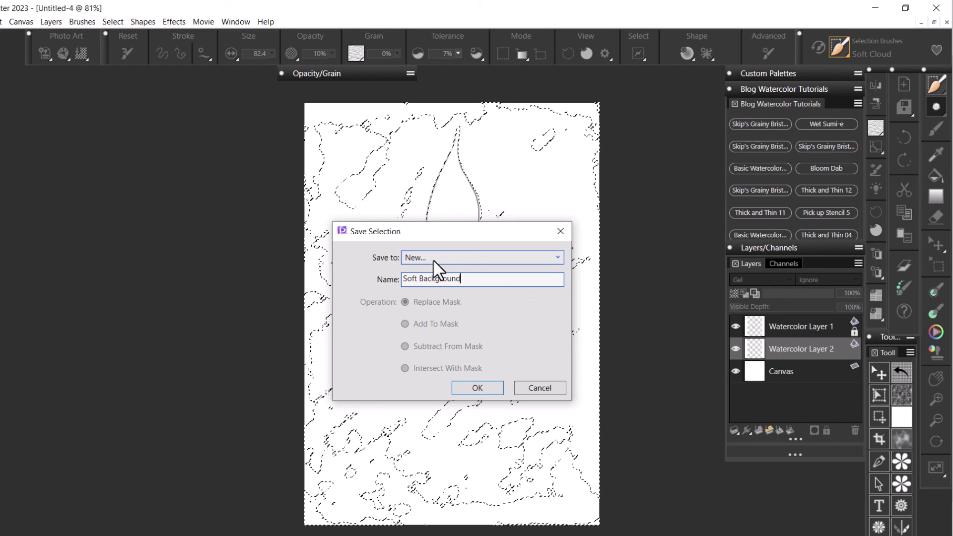
pyautogui.click(469, 393)
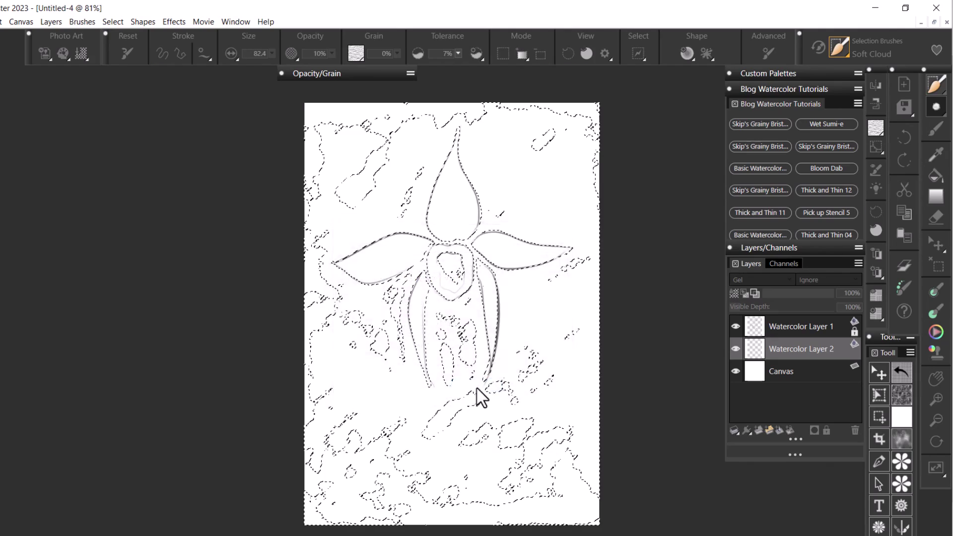